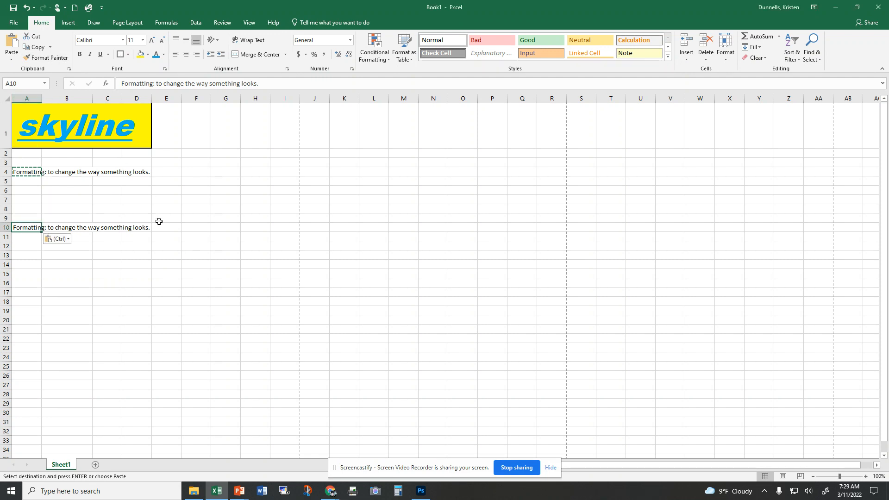
Copy the formatting of the skyline title in A1 onto the text in A10 with Format Painter
left_click(20, 124)
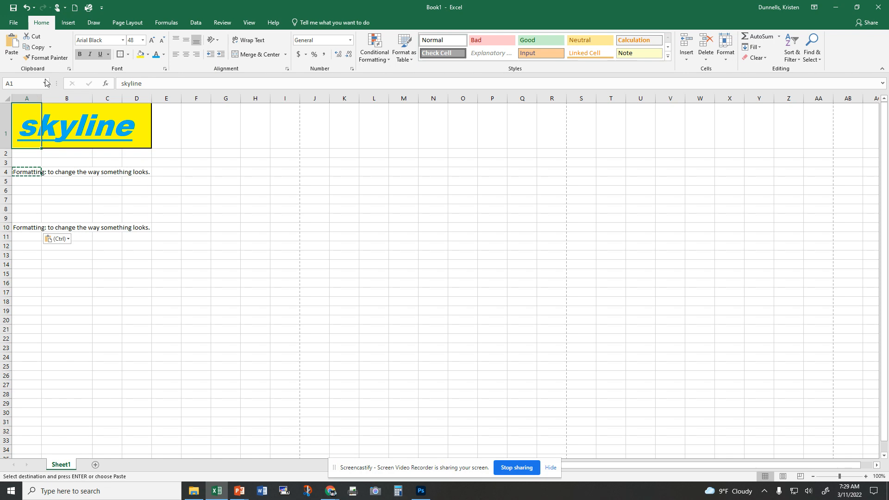
left_click(47, 58)
left_click(51, 58)
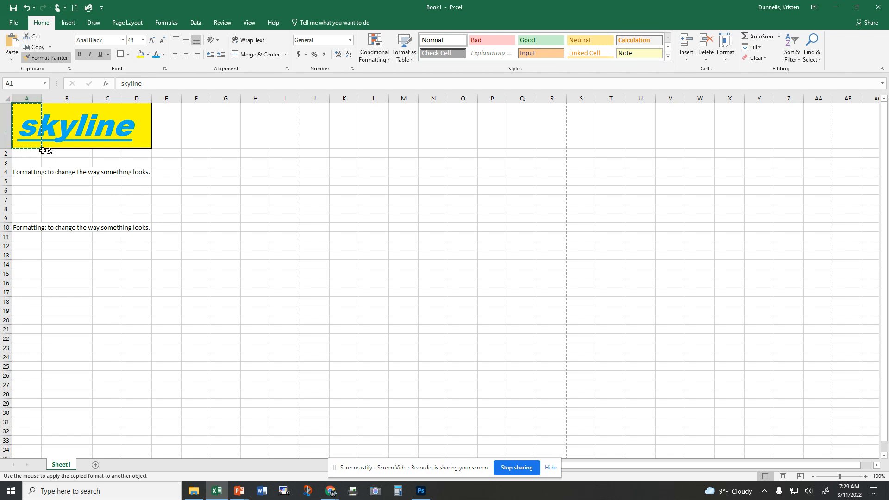
left_click(26, 227)
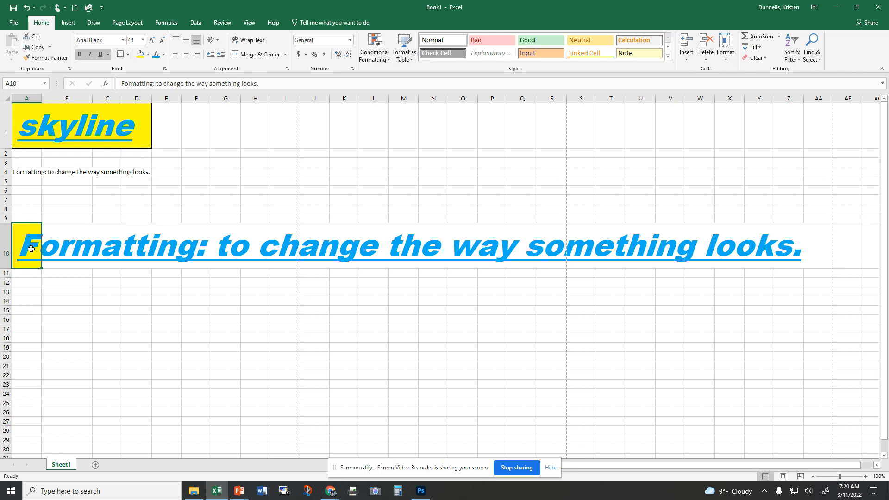
left_click(27, 129)
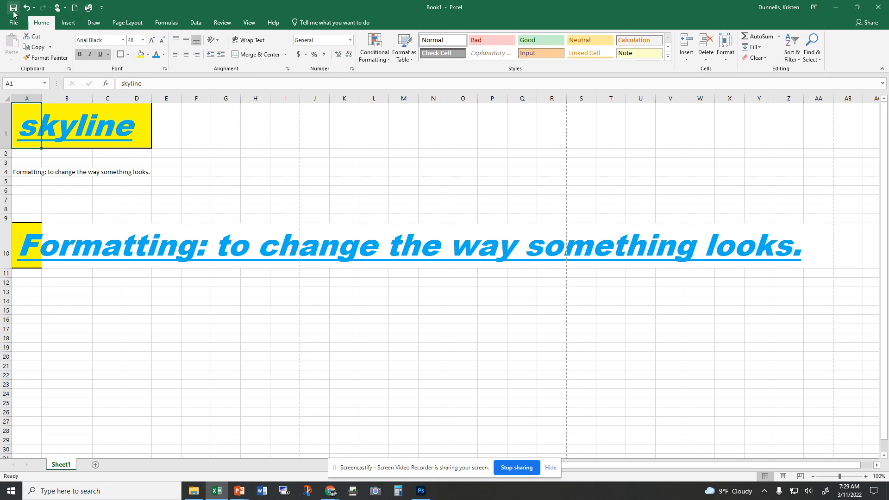
Add the Spelling command to the Quick Access Toolbar and remove it again
left_click(102, 8)
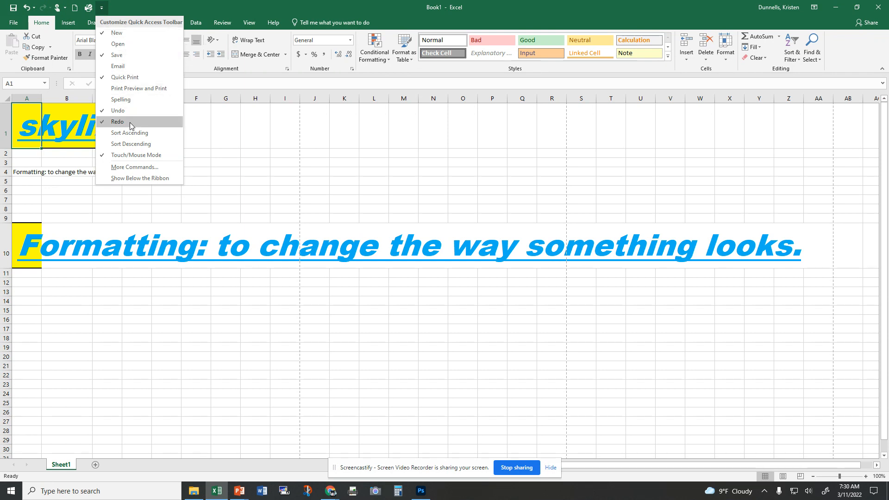
left_click(138, 100)
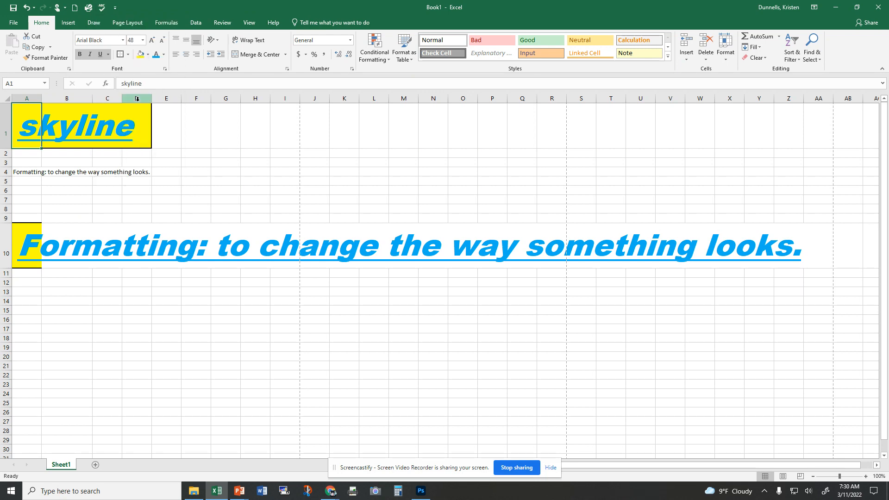
left_click(114, 8)
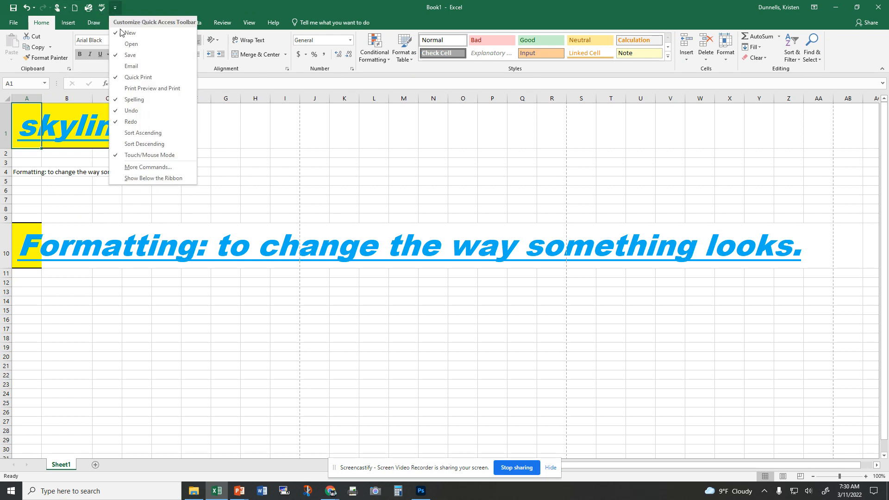
left_click(134, 100)
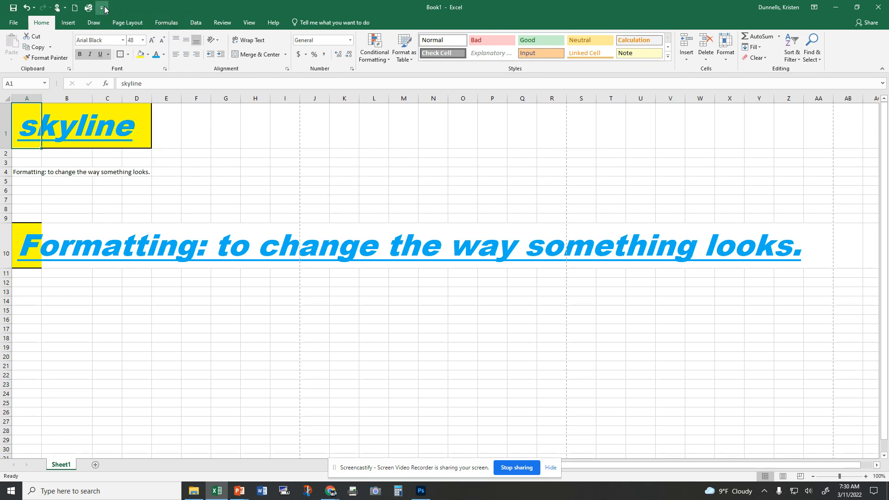
Create a new blank workbook and widen column A to about nine default column widths
left_click(74, 7)
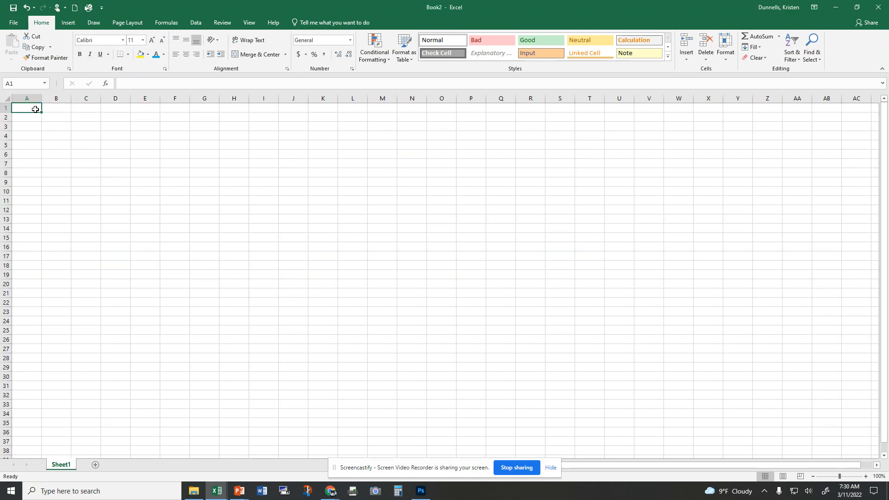
left_click_drag(41, 98, 169, 109)
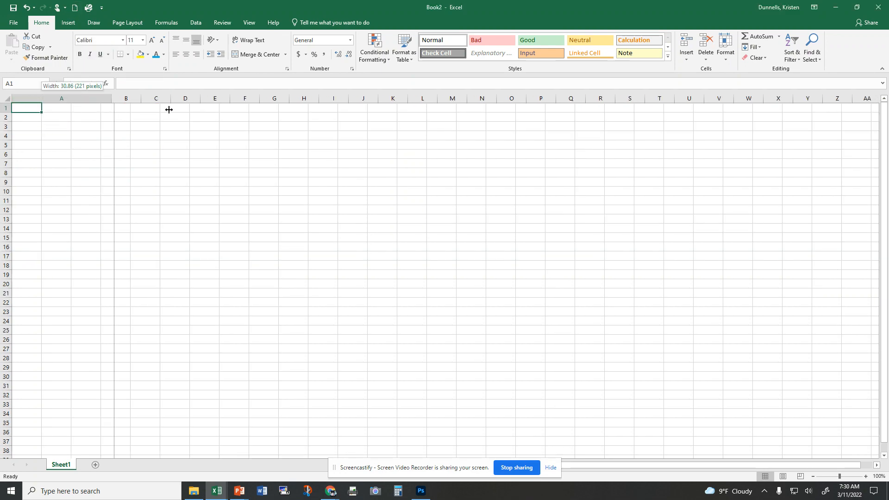
left_click_drag(266, 100, 280, 99)
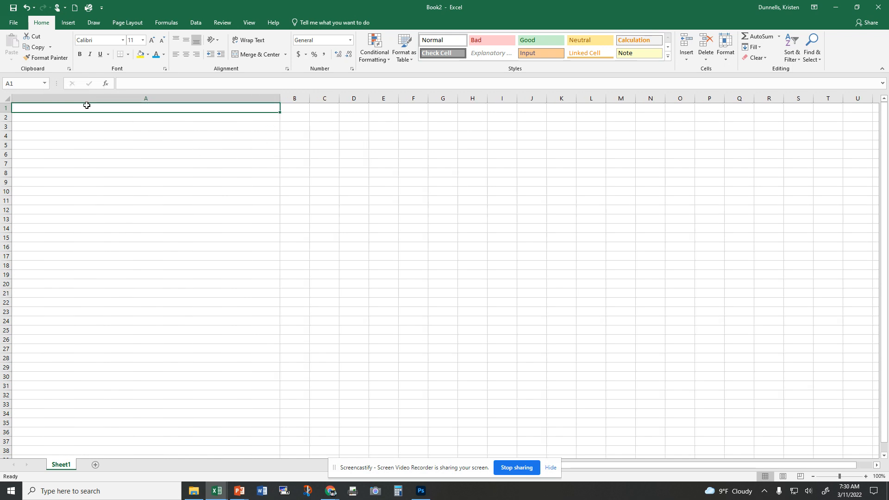
Enter Skyline High School in A1 and the person's surname in A3
type("Sky")
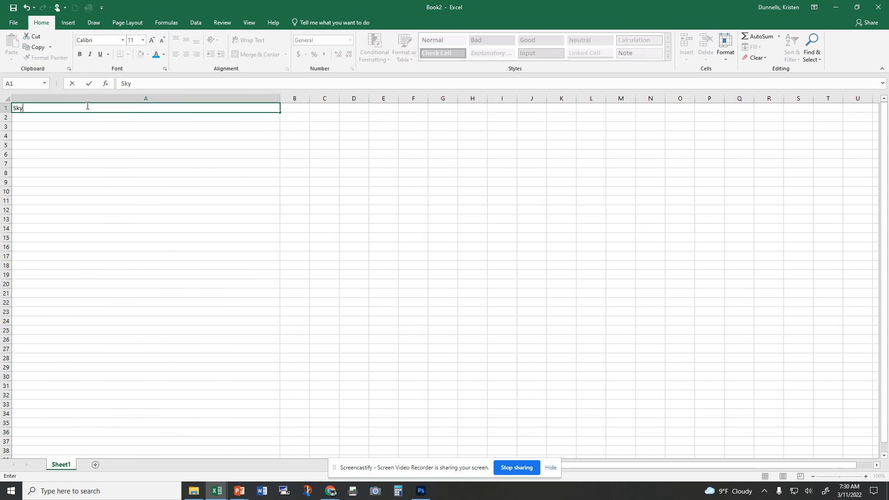
type("line High School")
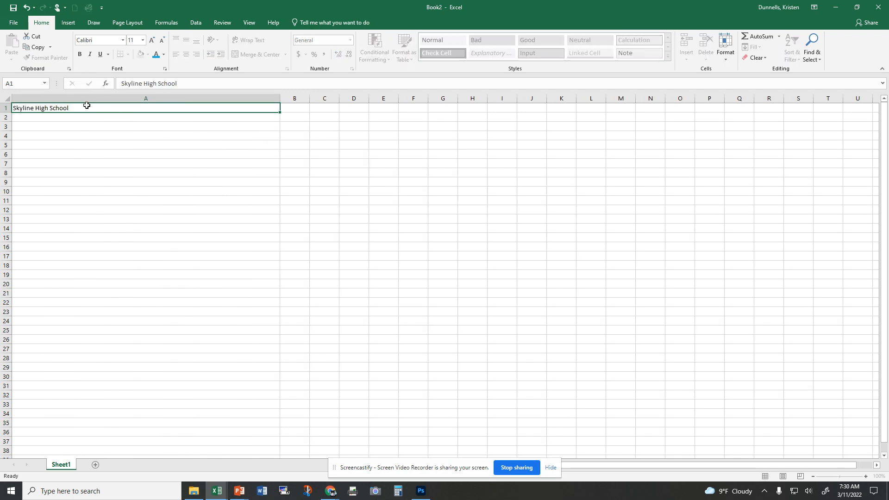
key("Return")
key("Return")
type("Dunnells")
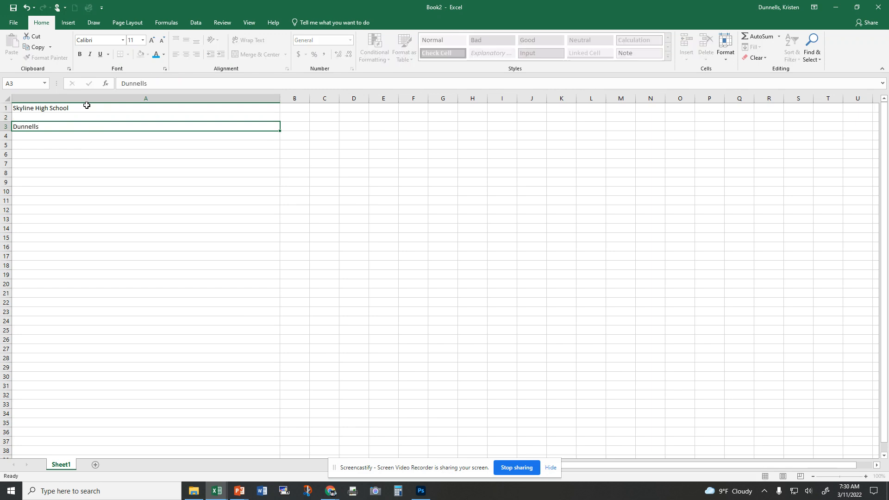
key("Return")
Change the Skyline High School text in A1 to purple and enlarge its font size to 26
left_click(87, 105)
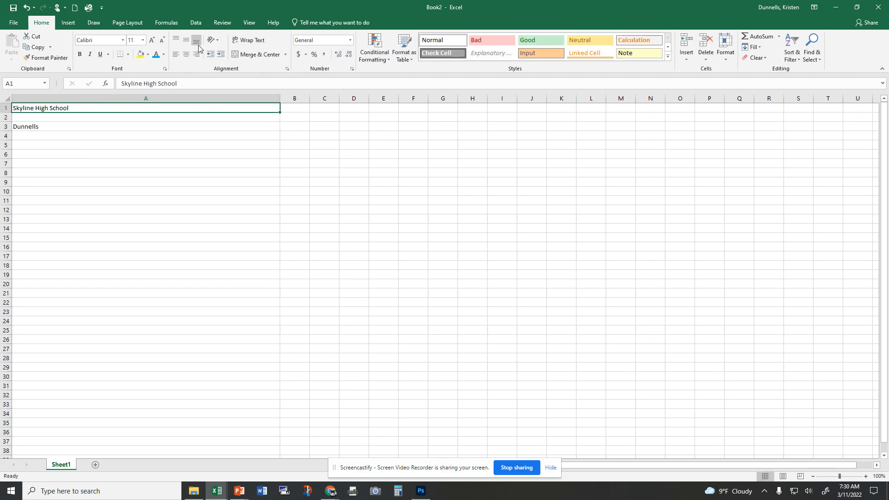
left_click(164, 54)
left_click(226, 138)
left_click(152, 40)
left_click(152, 40)
left_click(152, 40)
left_click(152, 40)
left_click(152, 40)
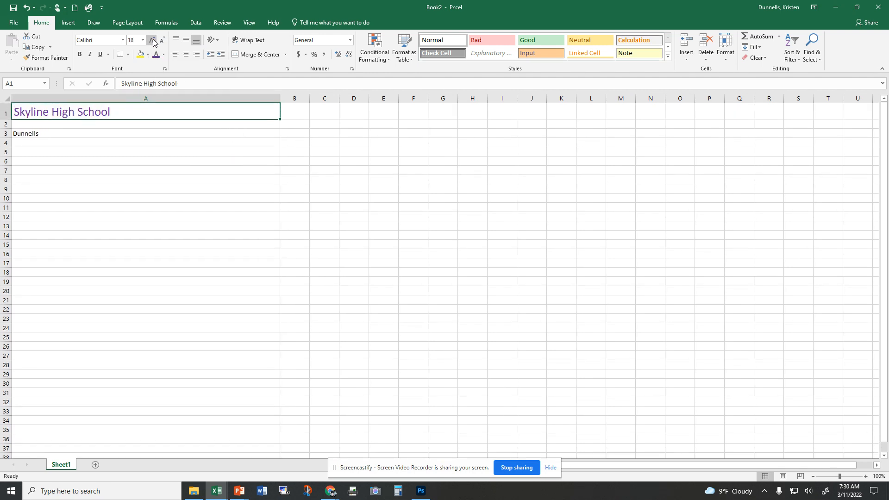
left_click(152, 40)
left_click(152, 40)
left_click(152, 39)
Format cell A1 with the Boss Signature font in bold and a light orange fill
left_click(123, 40)
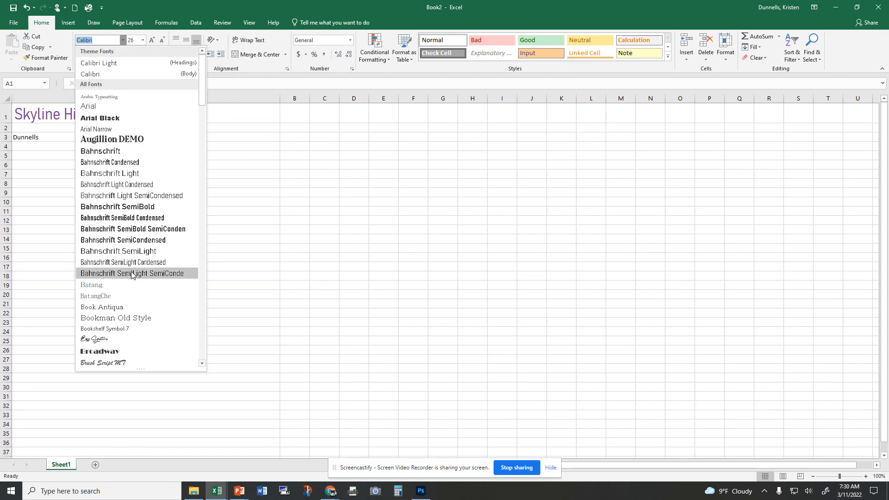
left_click(119, 339)
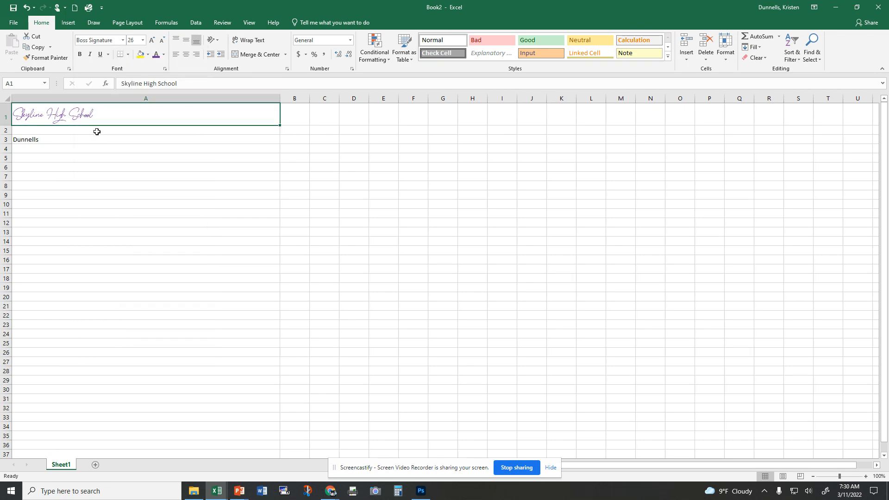
left_click(148, 54)
left_click(180, 93)
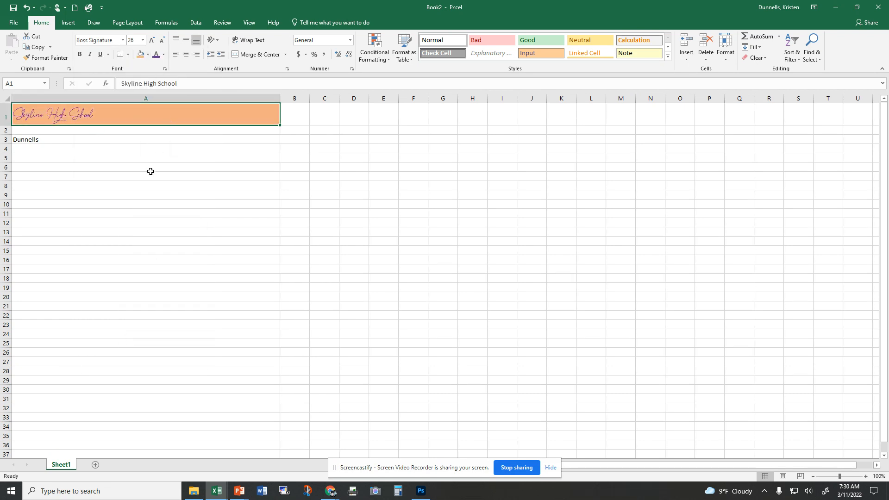
left_click(79, 54)
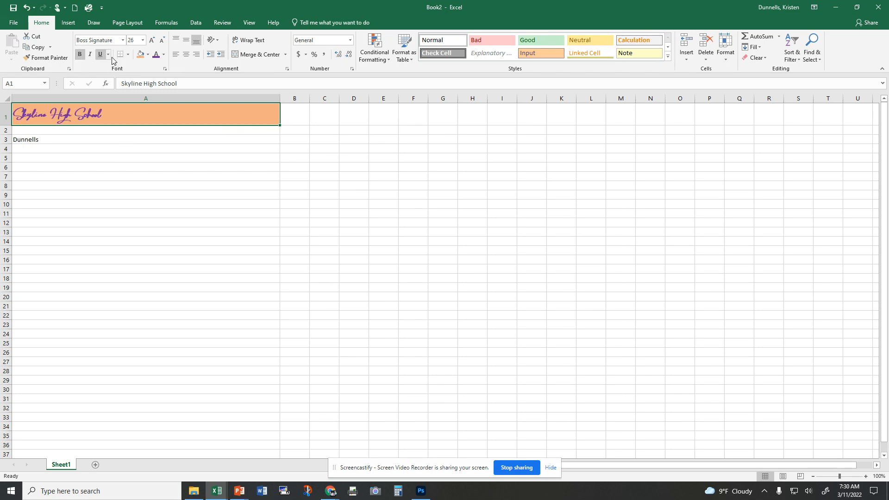
Increase the A1 title's font size to 72 and copy its formatting onto the surname in A3
left_click(152, 40)
left_click(152, 40)
left_click(152, 40)
left_click(152, 40)
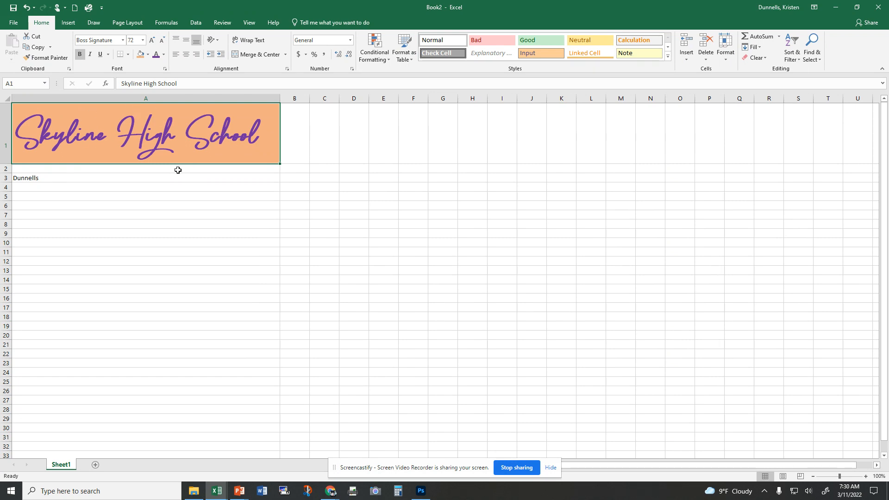
left_click(46, 60)
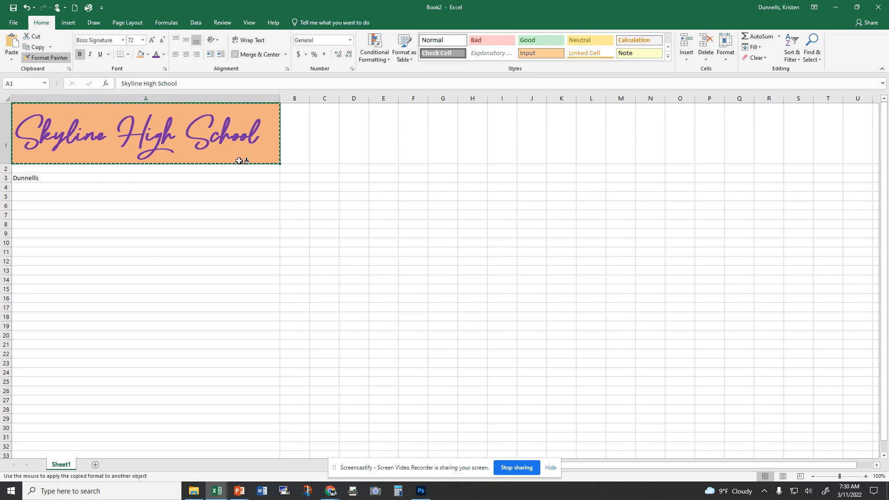
left_click(40, 178)
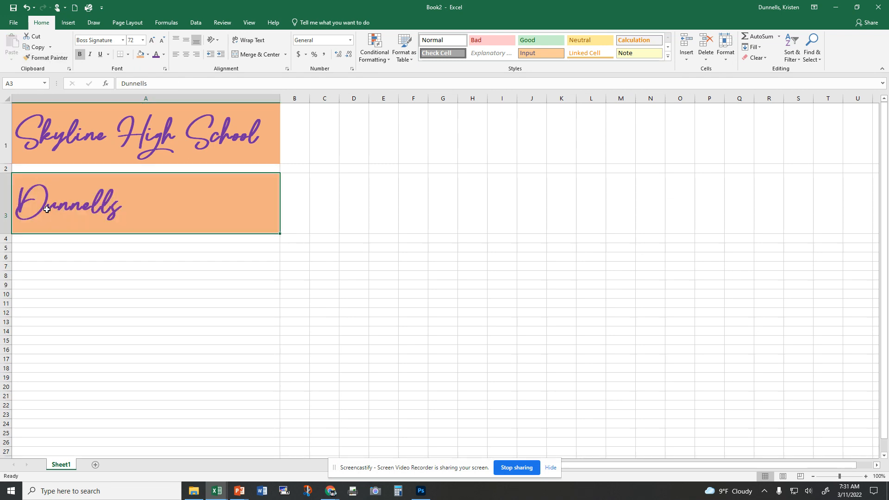
Enter Idaho Falls in A5 and Hillcrest in A7
left_click(55, 248)
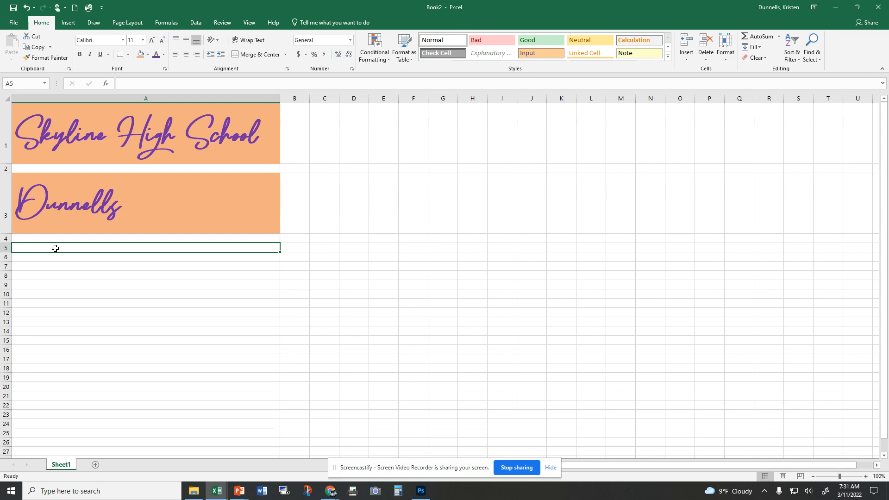
type("Idaho ")
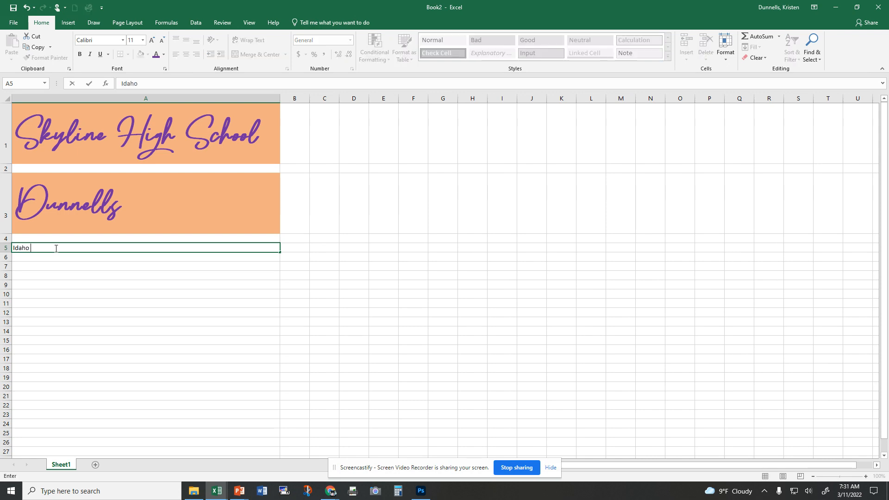
type("Falls")
key("Return")
key("Return")
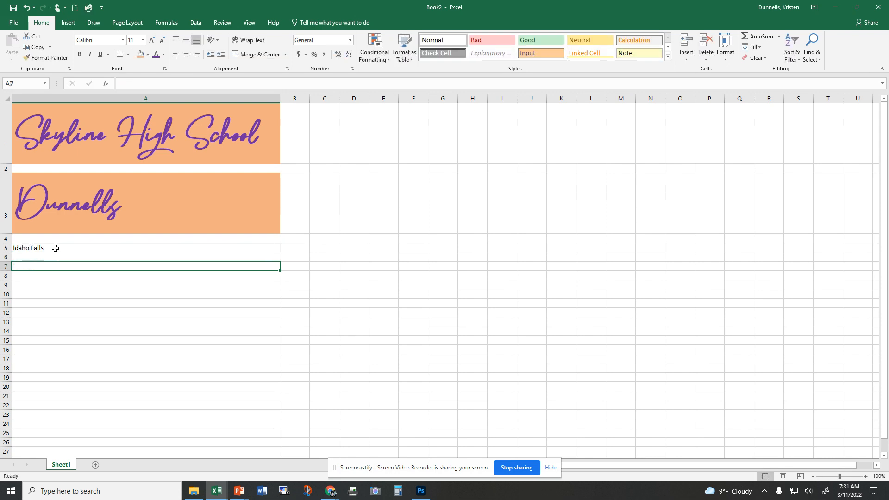
type("Hillcrest")
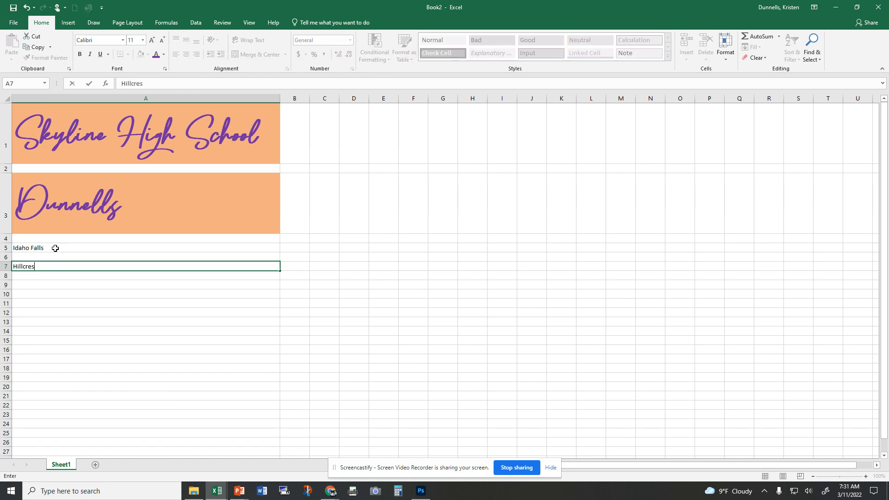
key("Return")
key("Return")
Enter Rigby in A9 and Shelley in A11
type("R")
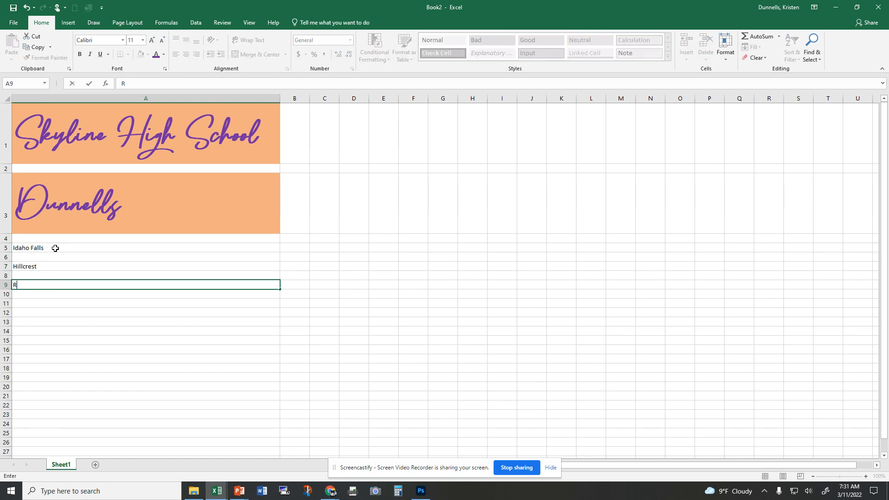
type("igby")
key("Return")
key("Return")
type("Sh")
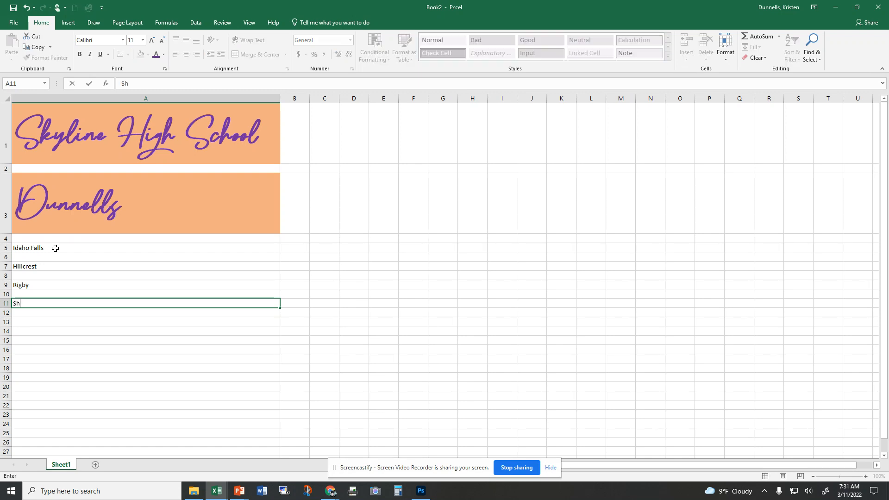
type("elley")
key("Return")
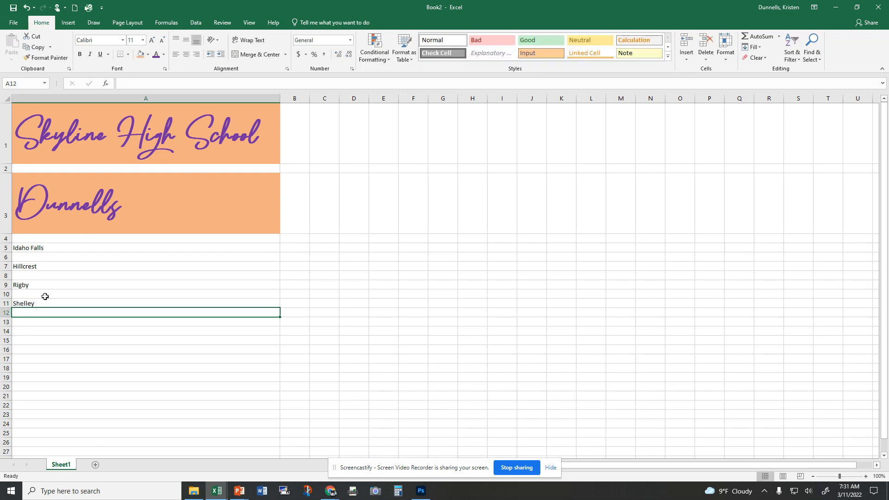
Copy the formatting of the surname cell A3 onto Shelley in A11 with Format Painter
left_click(68, 213)
left_click(46, 57)
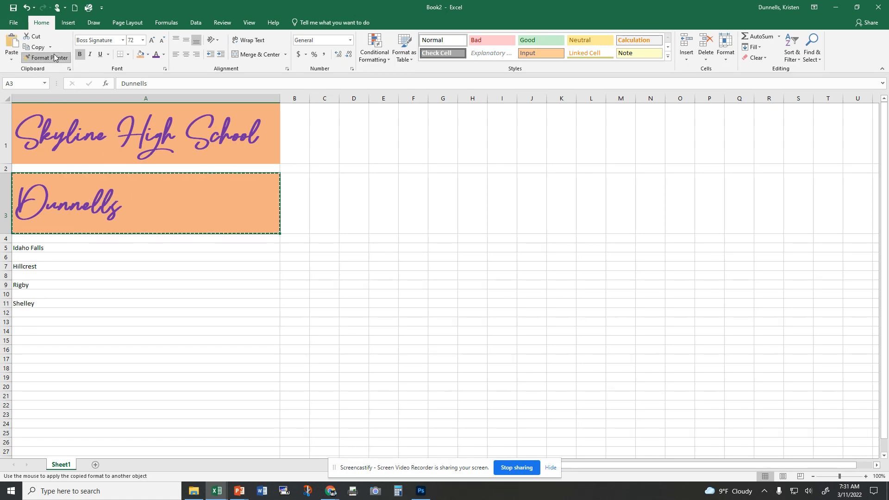
left_click(43, 303)
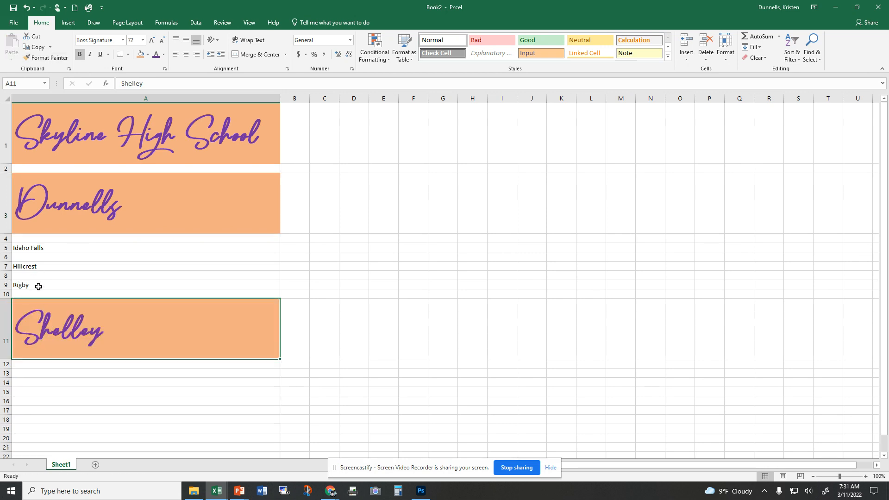
Copy the formatting of Shelley in A11 onto Idaho Falls in A5, Hillcrest in A7 and Rigby in A9 with Format Painter
left_click(52, 59)
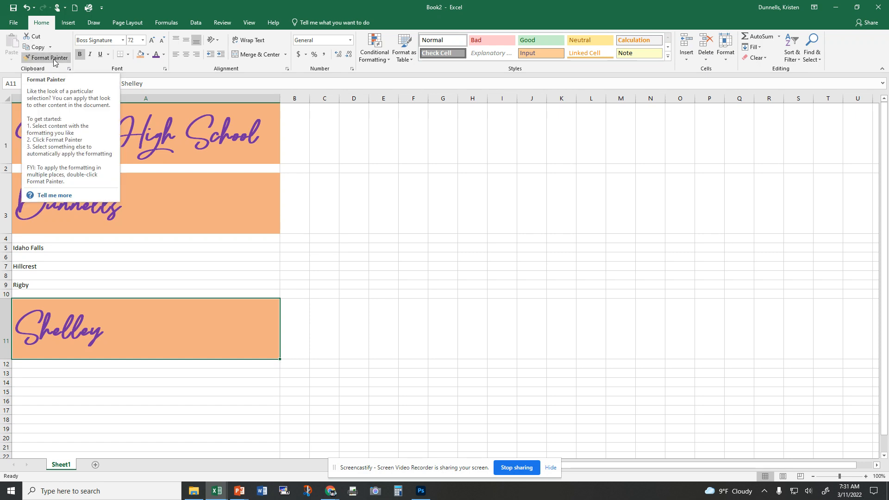
left_click(53, 59)
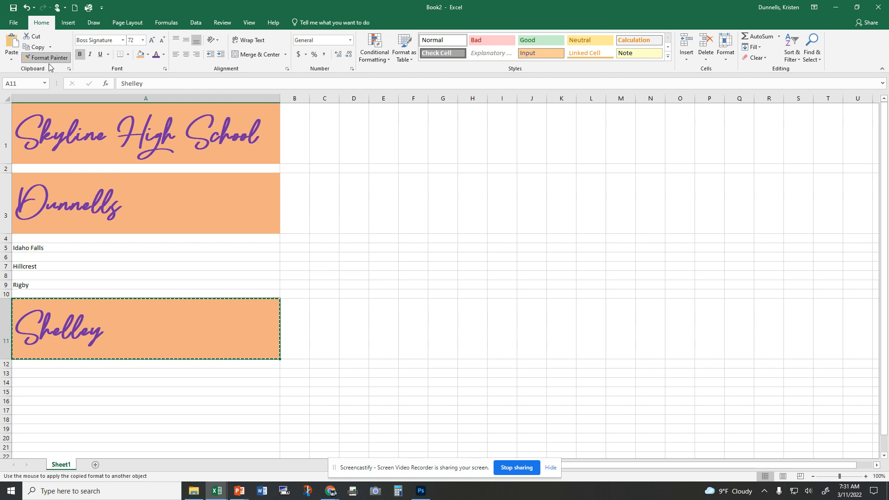
left_click(39, 247)
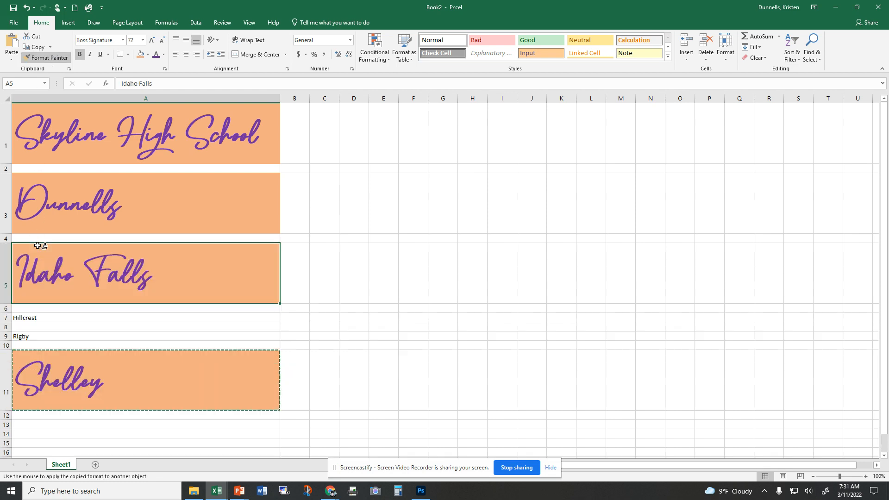
left_click(35, 317)
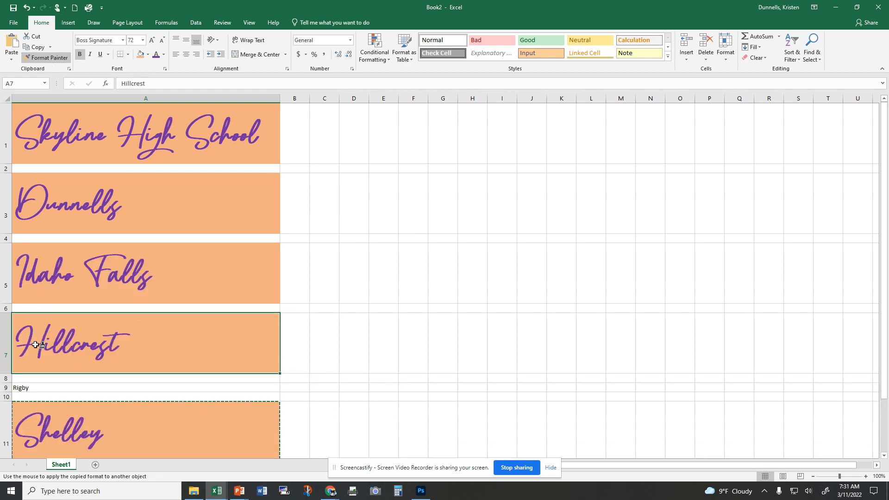
left_click(33, 388)
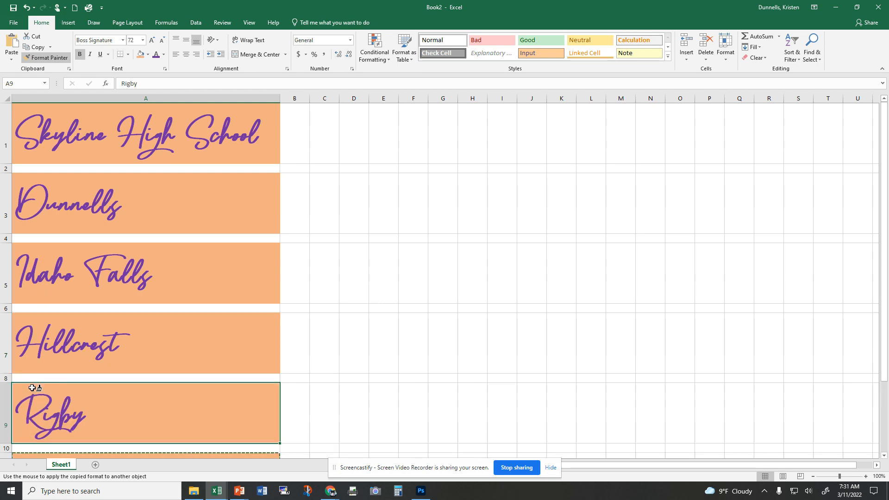
left_click(52, 58)
scroll(231, 213, "down", 3)
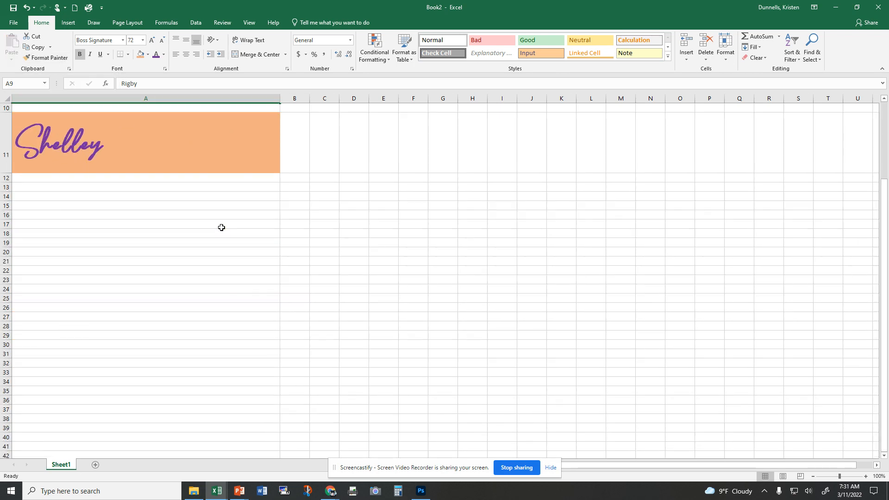
scroll(220, 225, "up", 3)
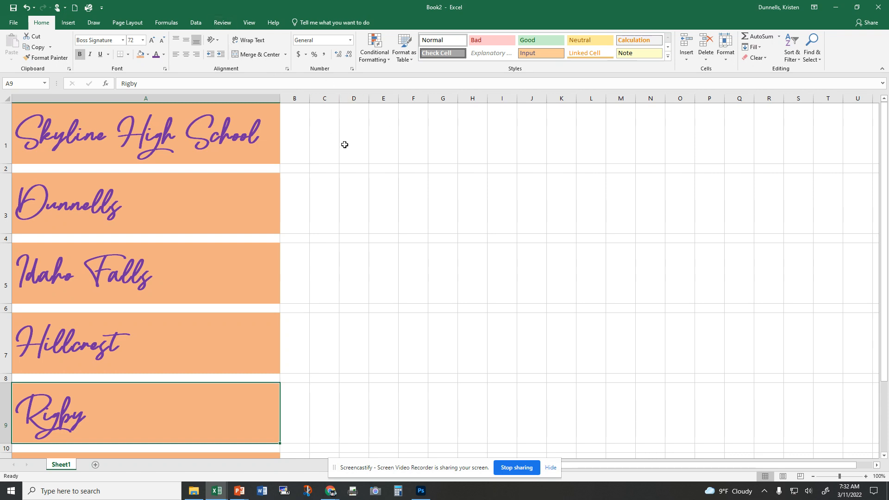
Merge and center the empty cells D1:J1 and enter Skyline High School in D3
left_click_drag(357, 132, 539, 131)
left_click(268, 58)
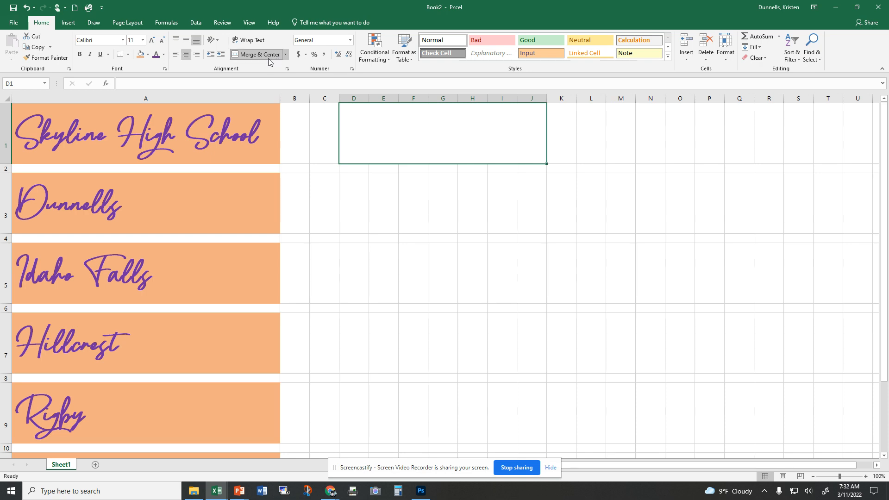
left_click(357, 200)
type("Skyline High School")
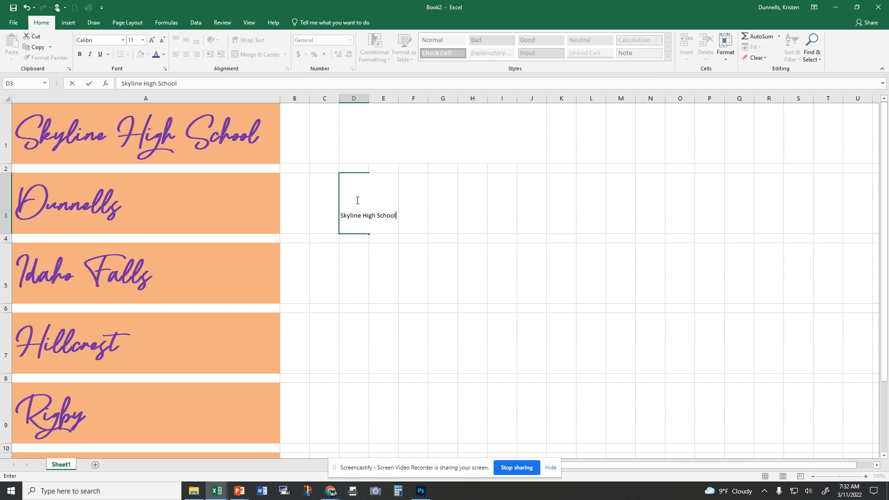
Enter Today is Friday in E3 beside the overflowing school name and clear that cell again
key("Tab")
type("Tod")
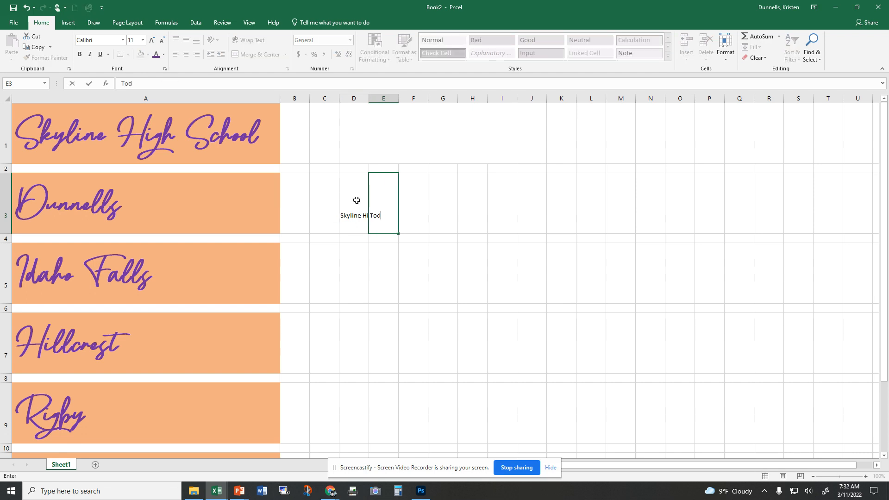
type("ay is Friday")
key("Return")
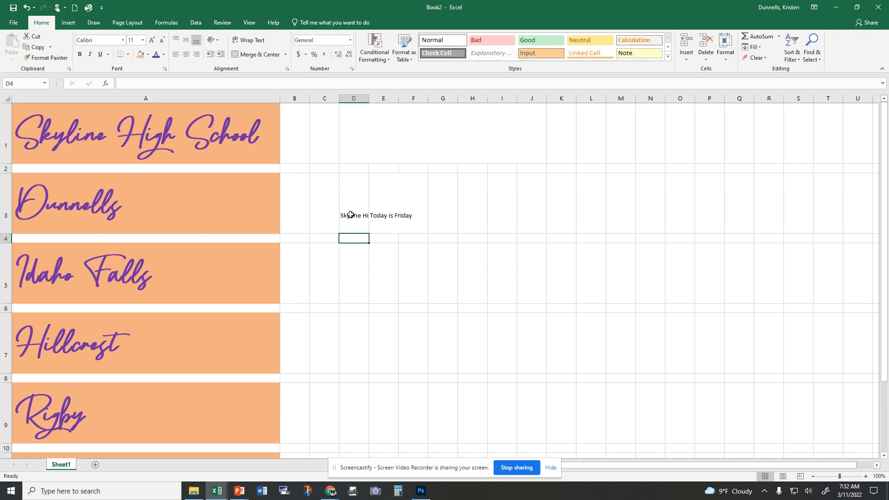
left_click(351, 214)
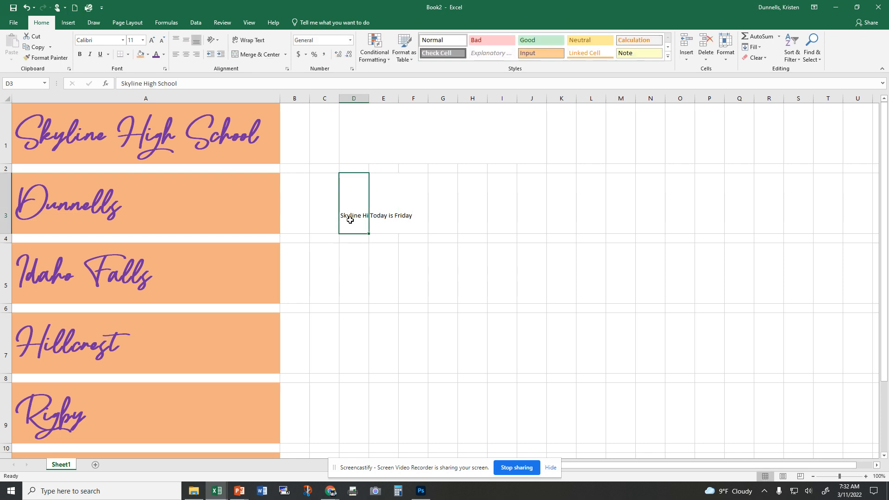
left_click(374, 215)
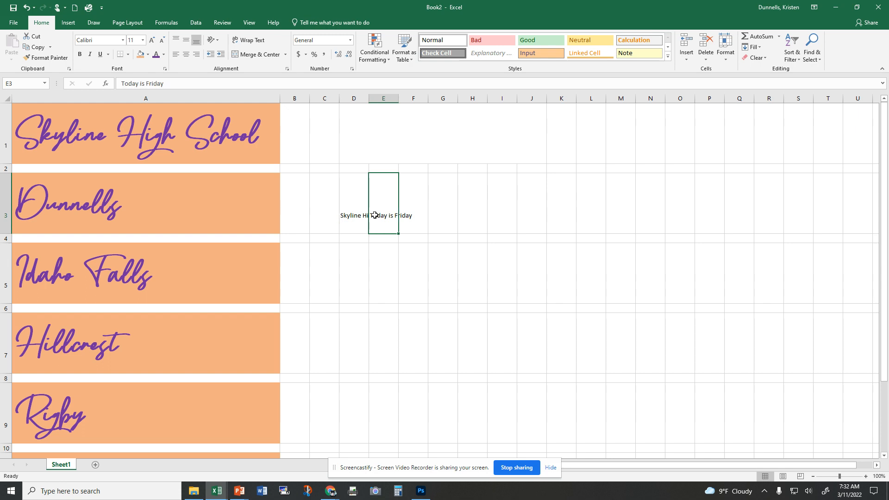
key("Delete")
Merge and center Skyline High School across D3:J3 and split the range again with Unmerge Cells
left_click_drag(357, 206, 522, 198)
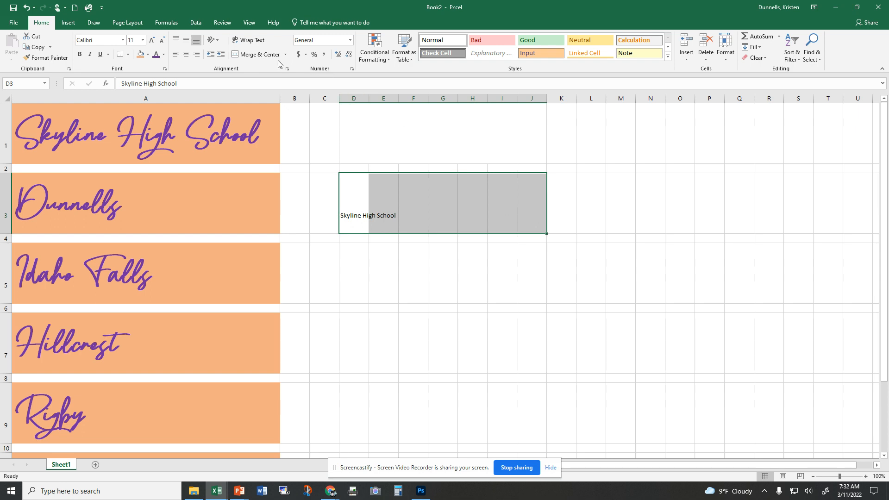
left_click(265, 53)
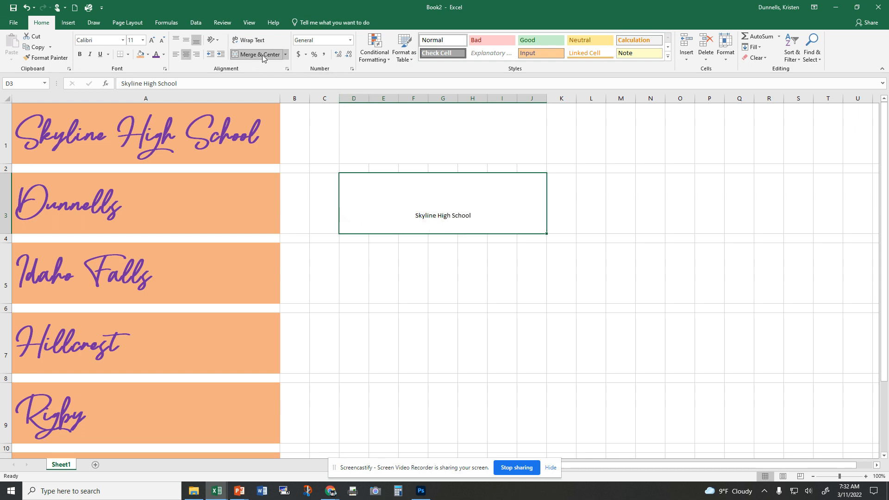
left_click(285, 54)
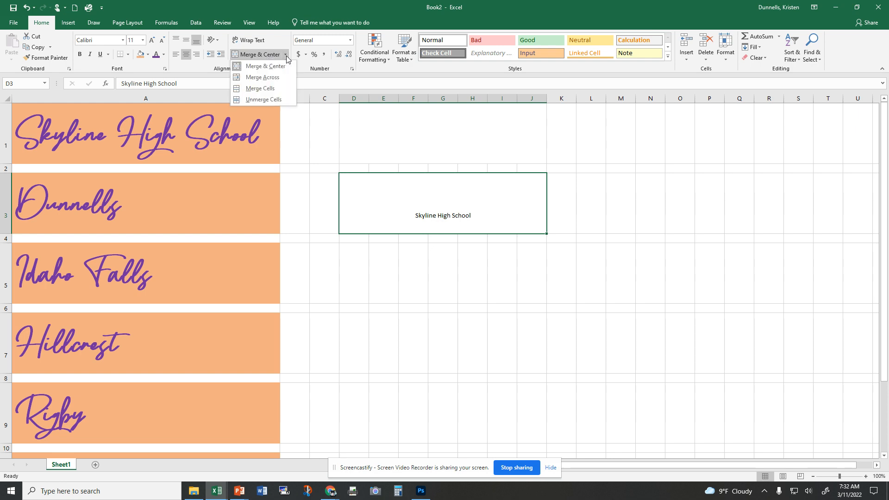
left_click(268, 101)
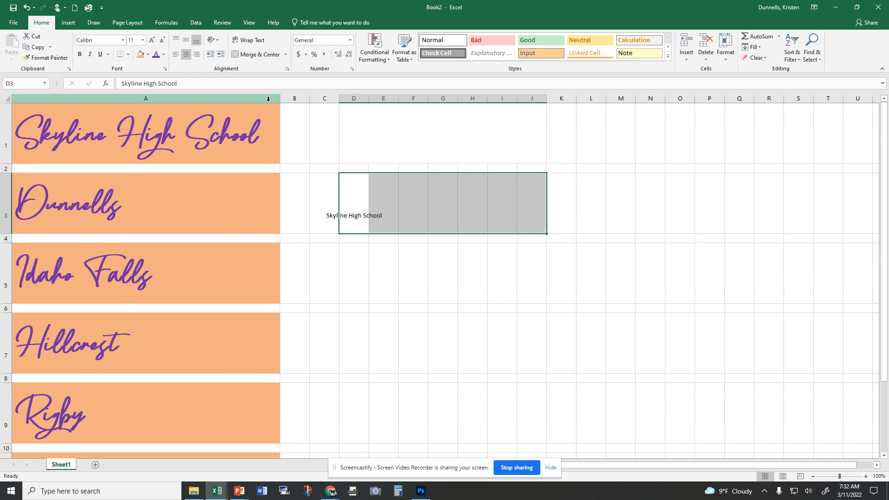
Toggle Merge & Center on and off several times for the range D3:J3
left_click(262, 57)
left_click(262, 58)
left_click(262, 58)
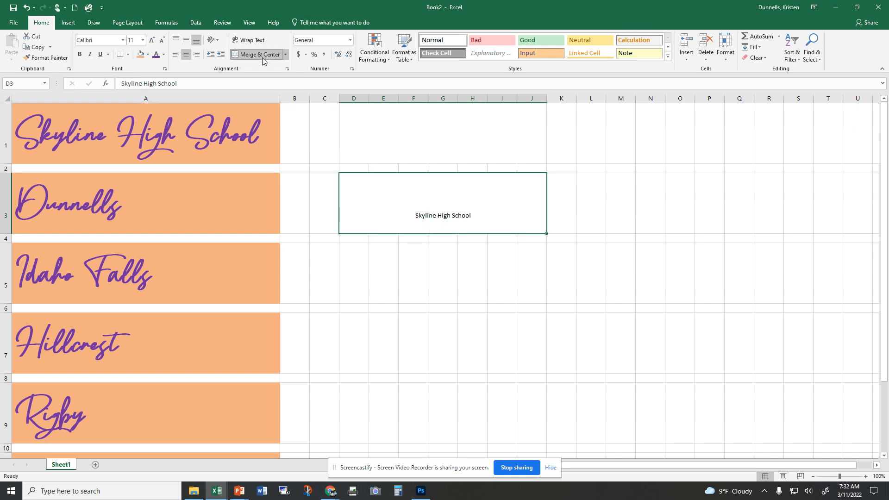
left_click(263, 58)
left_click(262, 58)
left_click(263, 57)
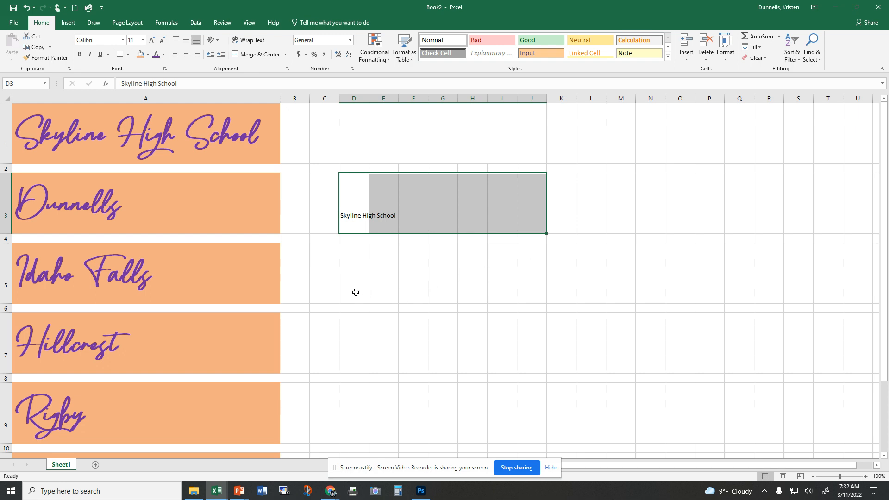
left_click(123, 40)
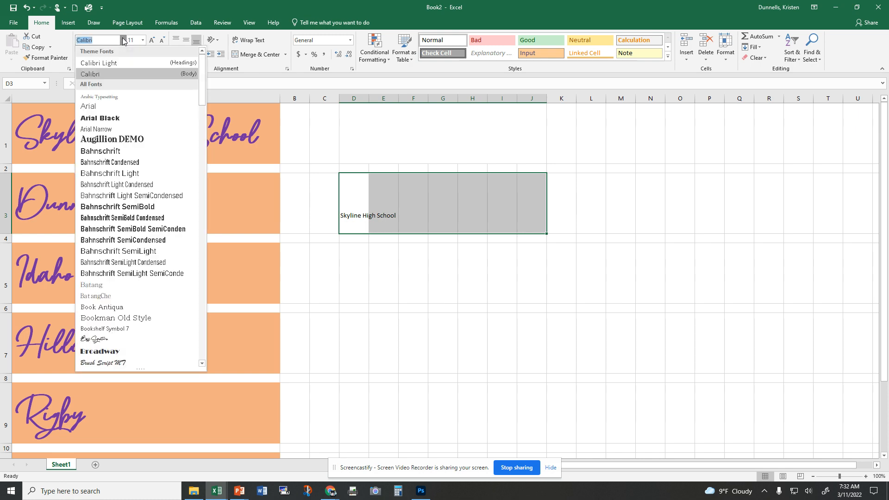
left_click(143, 41)
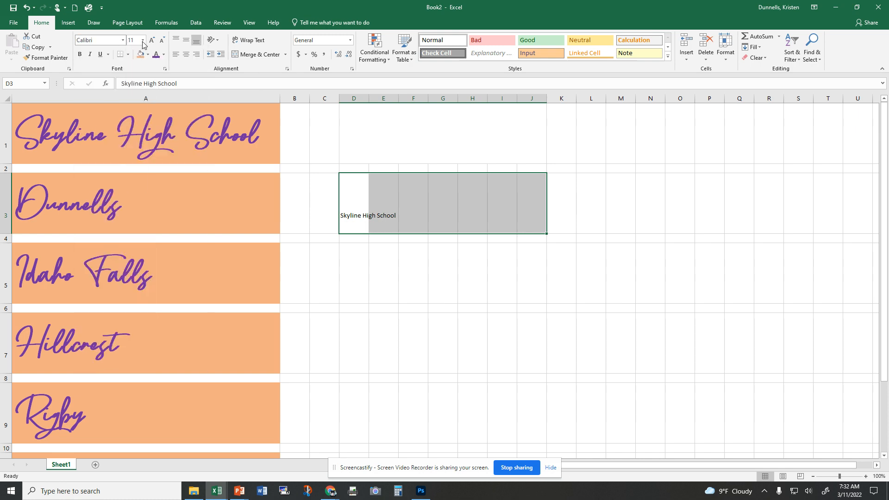
Set the font color of D3:J3 to a custom dark olive with RGB values 92, 86, 12
left_click(165, 56)
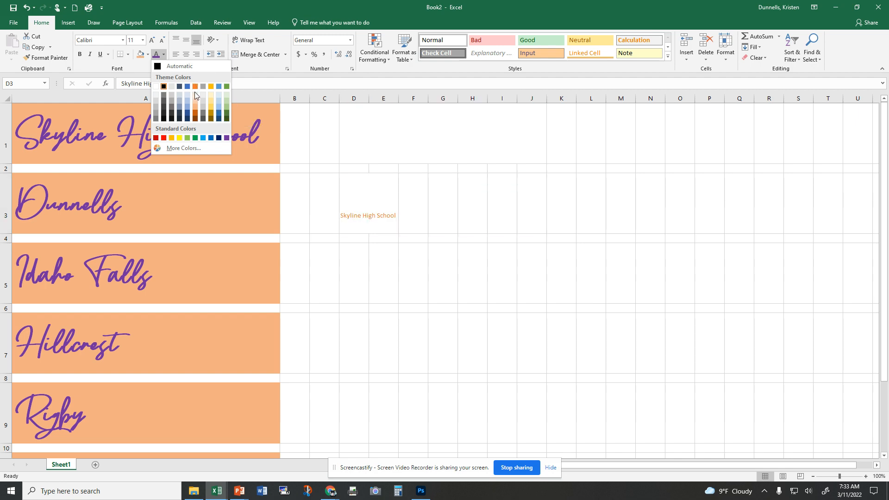
left_click(188, 149)
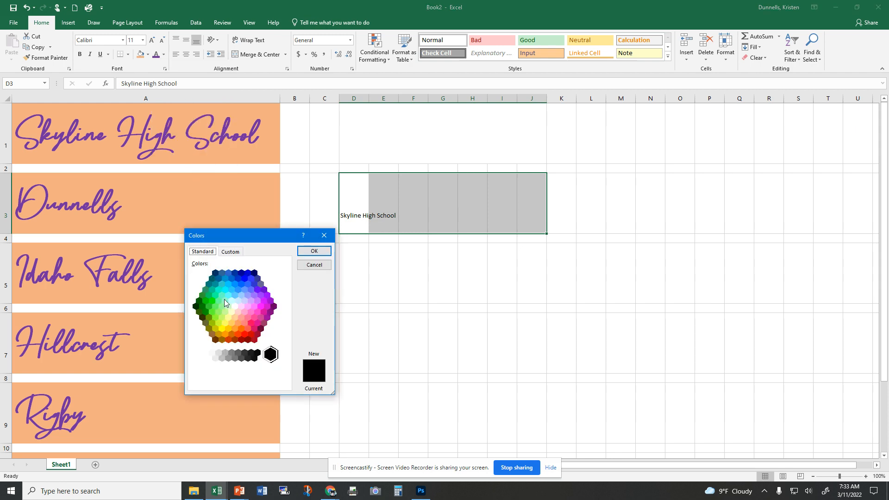
left_click(223, 301)
left_click(235, 294)
left_click(258, 304)
left_click(250, 323)
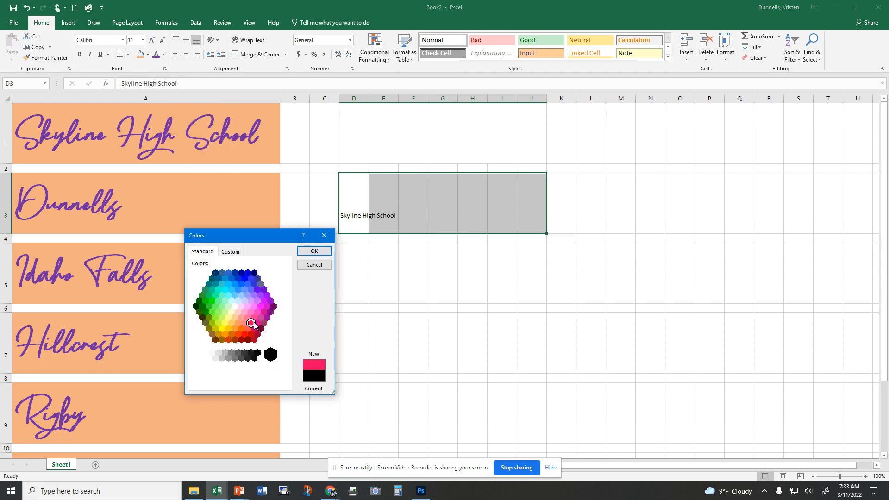
left_click(230, 252)
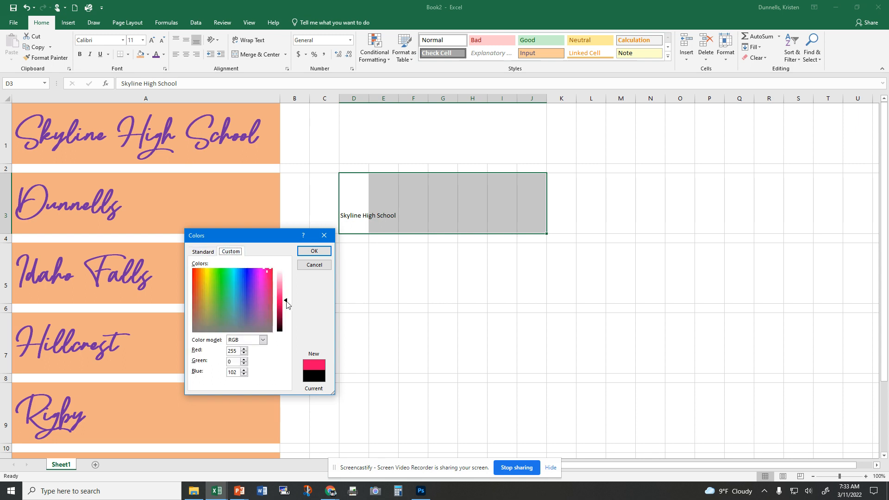
mouse_move(286, 301)
left_mouse_down()
mouse_move(285, 280)
mouse_move(284, 326)
mouse_move(283, 319)
left_mouse_up()
left_click_drag(268, 268, 205, 283)
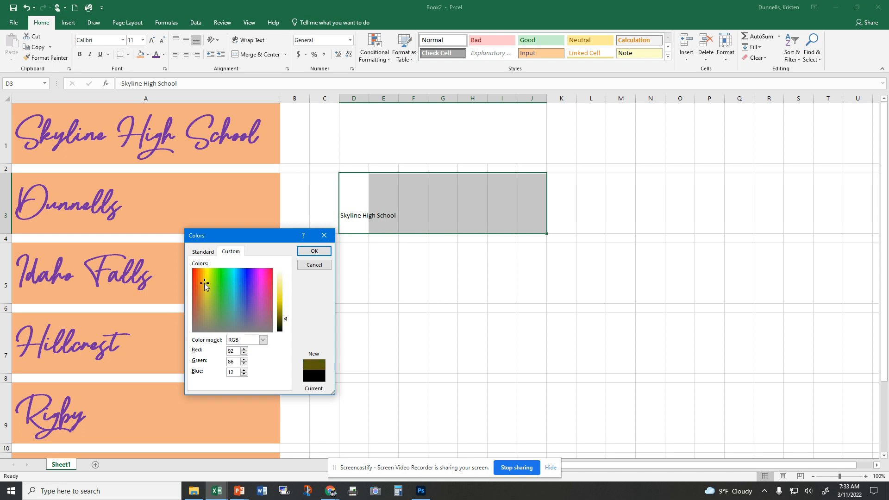
left_click(312, 252)
left_click(342, 250)
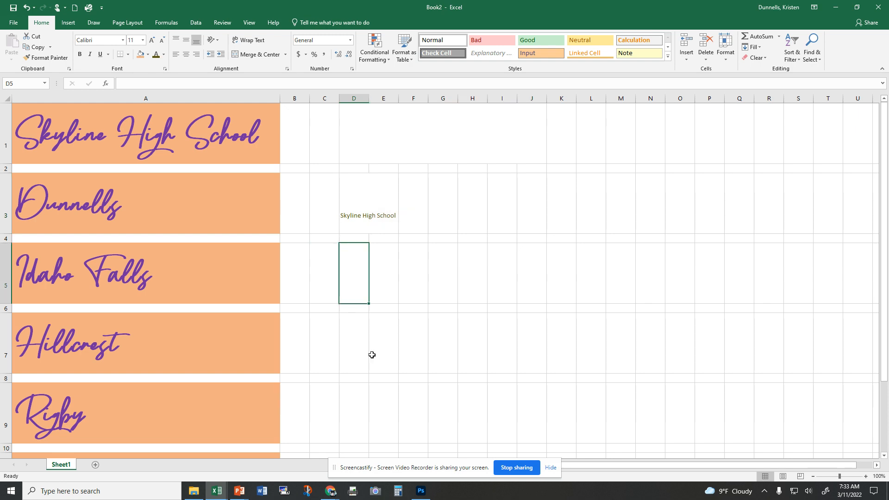